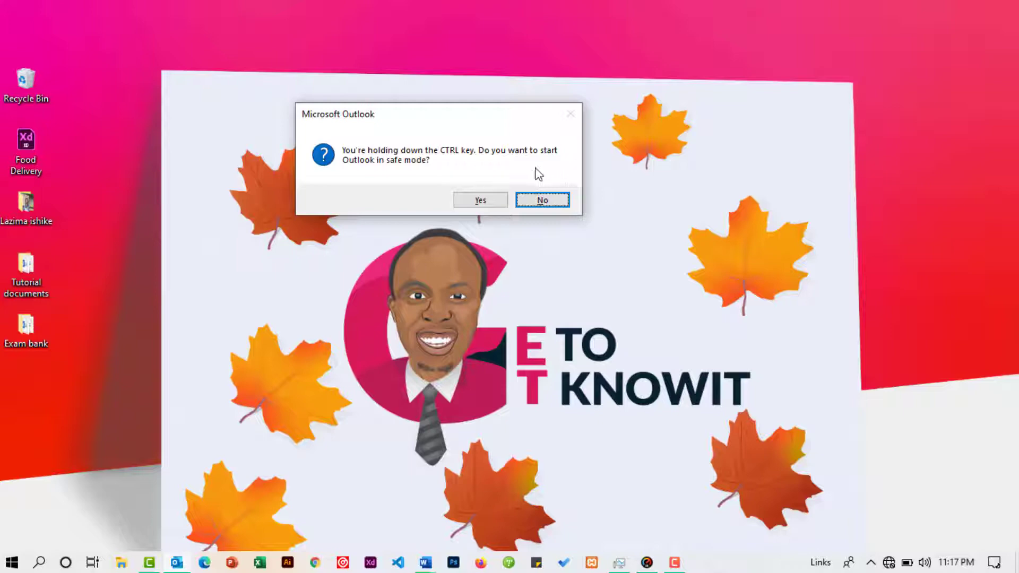
Step: Start Outlook in safe mode with the offered profile and close its window once it has loaded
{"action": "left_click", "coordinate": [472, 199]}
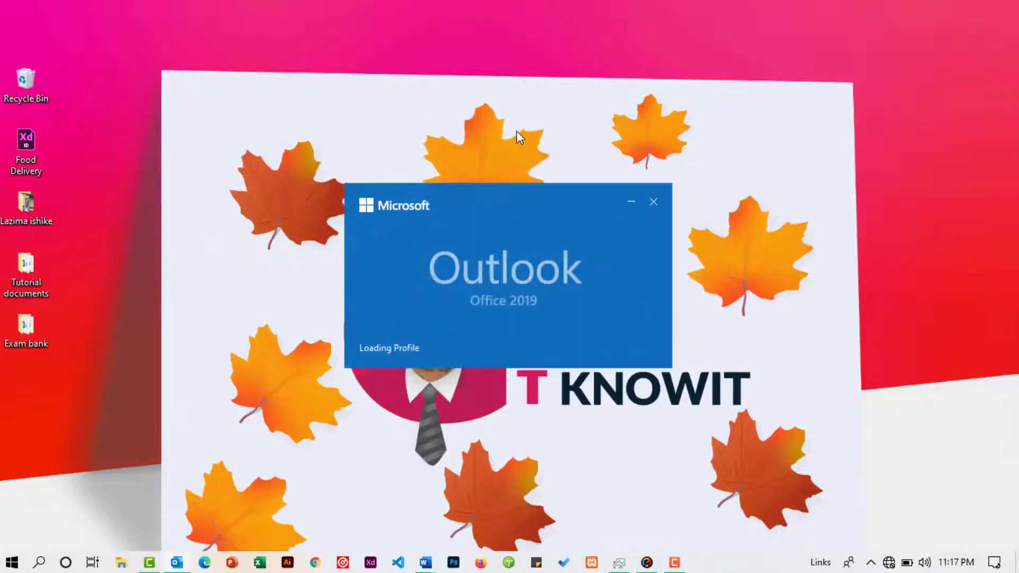
{"action": "left_click", "coordinate": [515, 293]}
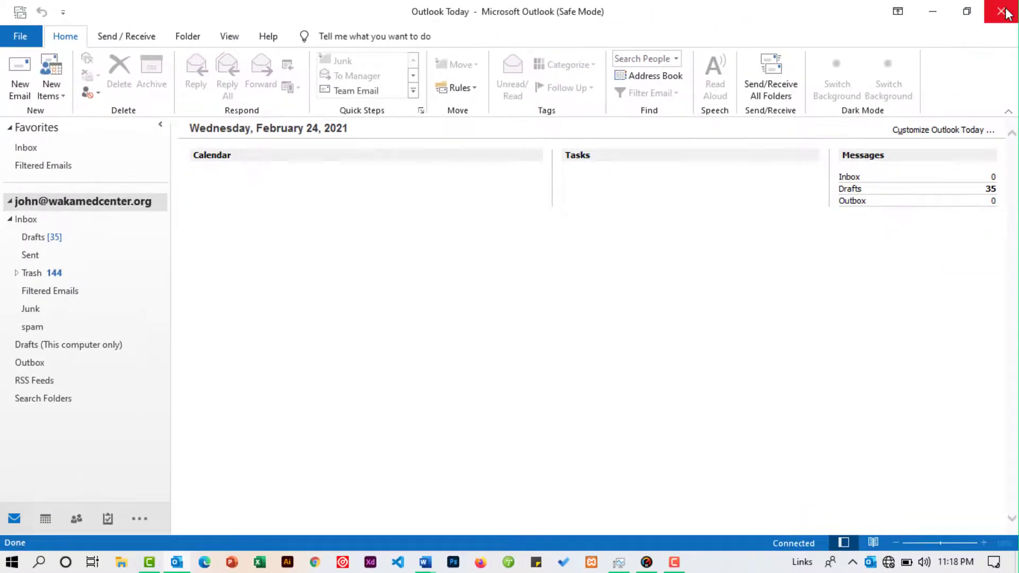
{"action": "left_click", "coordinate": [1005, 14]}
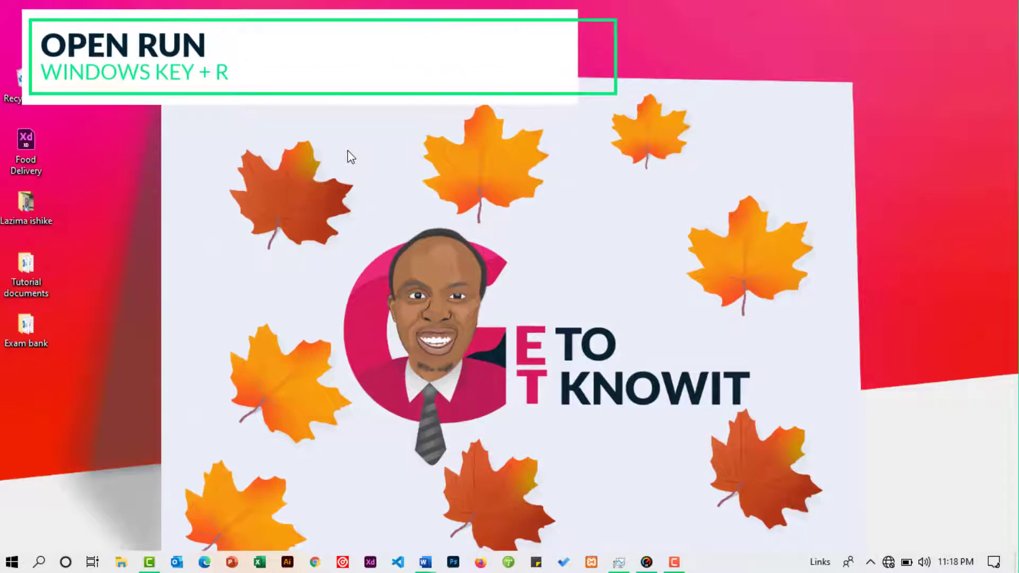
Step: Run the command outlook.exe /safe and load the Outlook profile
{"action": "key", "text": "super+r"}
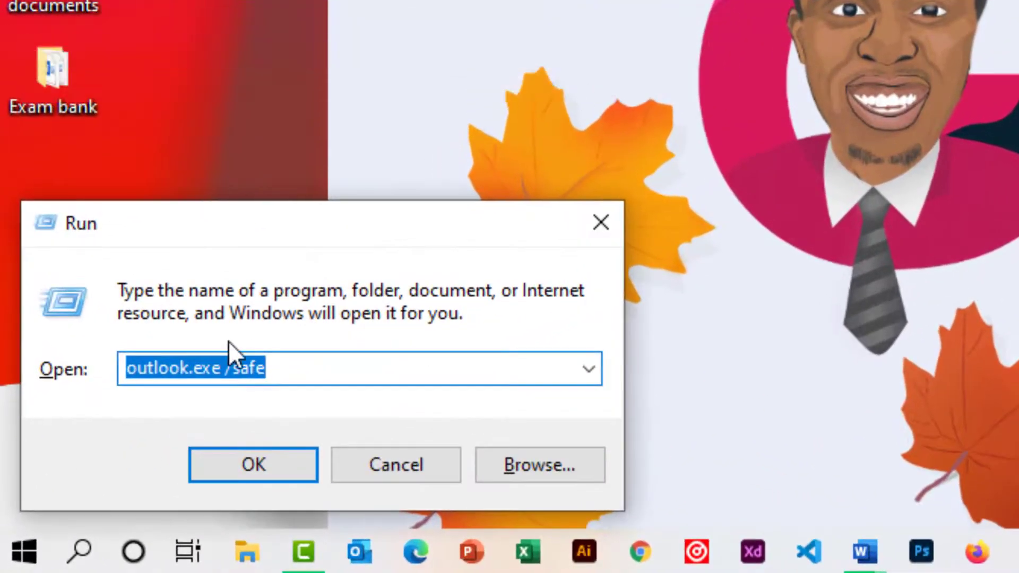
{"action": "left_click", "coordinate": [302, 368]}
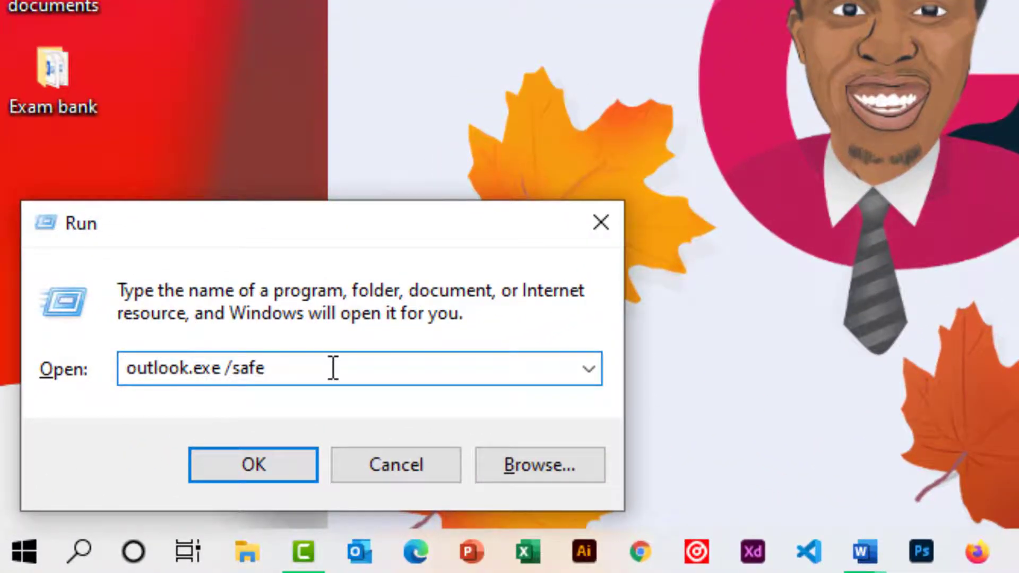
{"action": "key", "text": "BackSpace"}
{"action": "key", "text": "BackSpace"}
{"action": "key", "text": "BackSpace"}
{"action": "key", "text": "BackSpace"}
{"action": "key", "text": "BackSpace"}
{"action": "key", "text": "BackSpace"}
{"action": "key", "text": "BackSpace"}
{"action": "key", "text": "BackSpace"}
{"action": "key", "text": "BackSpace"}
{"action": "key", "text": "BackSpace"}
{"action": "key", "text": "BackSpace"}
{"action": "key", "text": "BackSpace"}
{"action": "key", "text": "BackSpace"}
{"action": "key", "text": "BackSpace"}
{"action": "key", "text": "BackSpace"}
{"action": "key", "text": "BackSpace"}
{"action": "key", "text": "BackSpace"}
{"action": "type", "text": "o"}
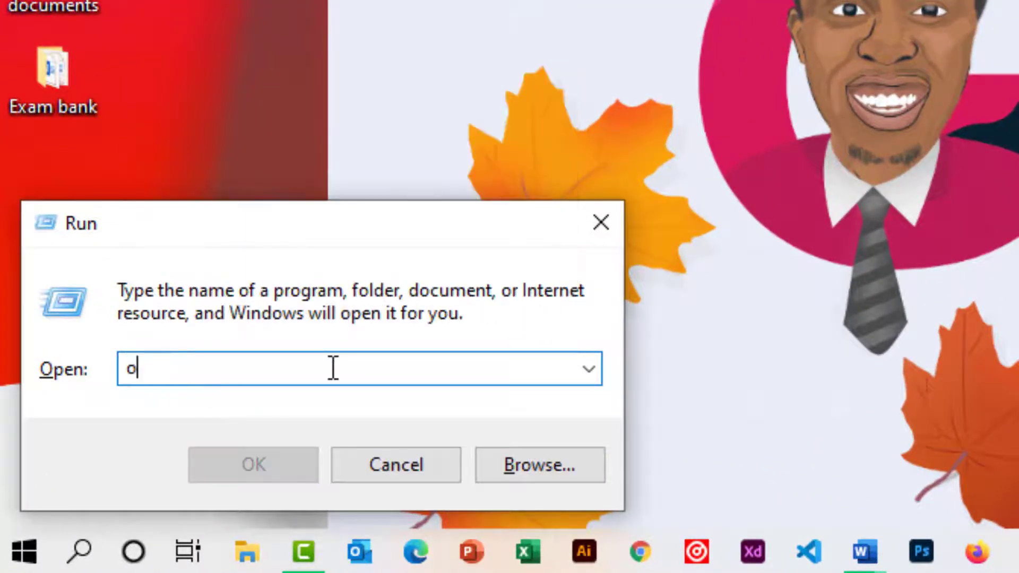
{"action": "type", "text": "utlook"}
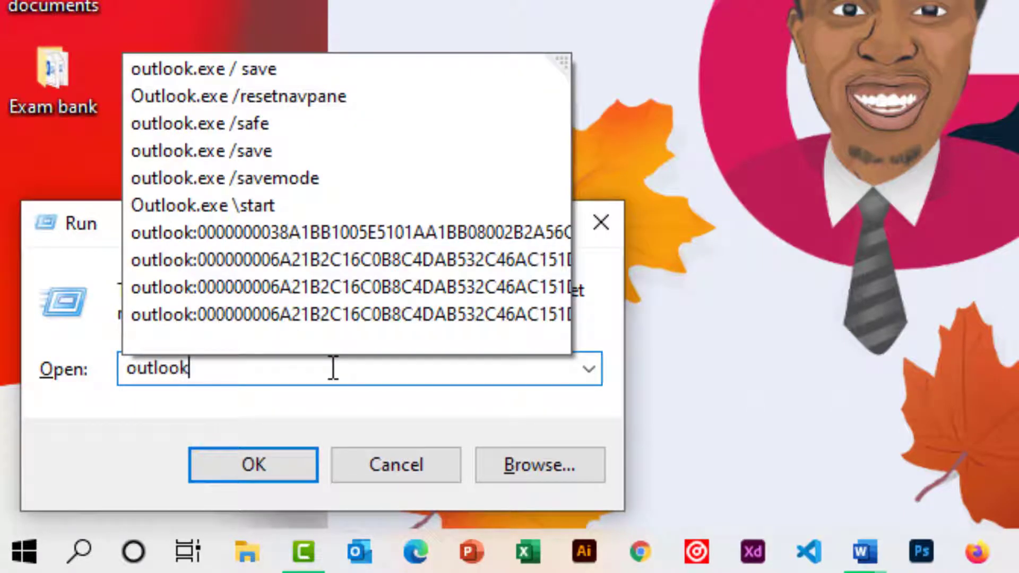
{"action": "type", "text": ".exe"}
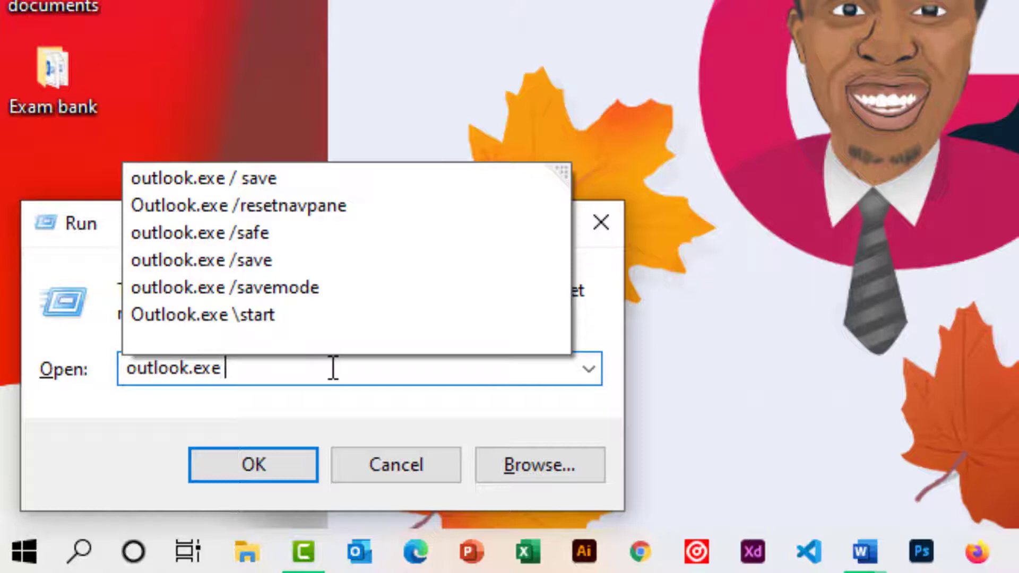
{"action": "type", "text": " /"}
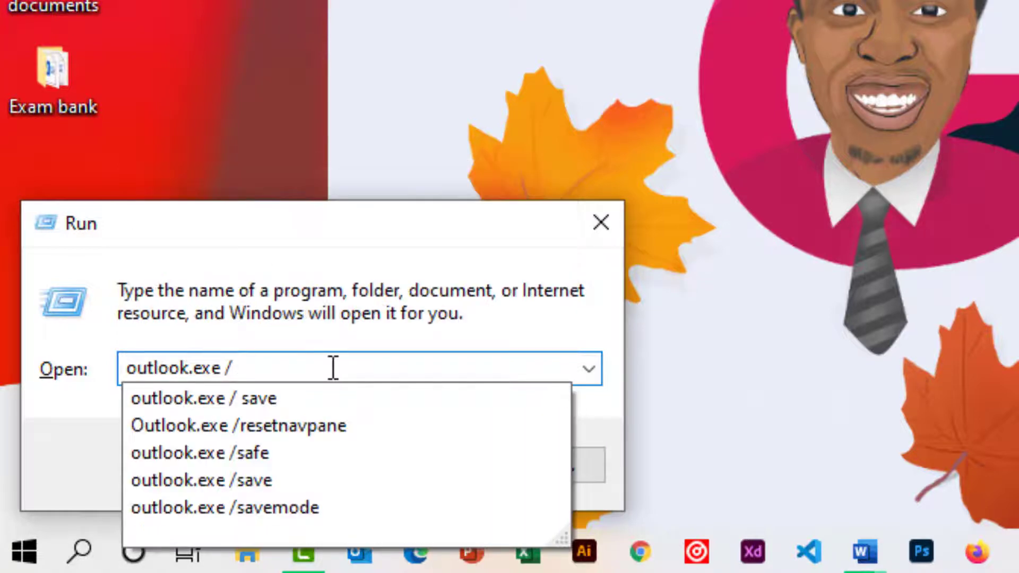
{"action": "type", "text": "safe"}
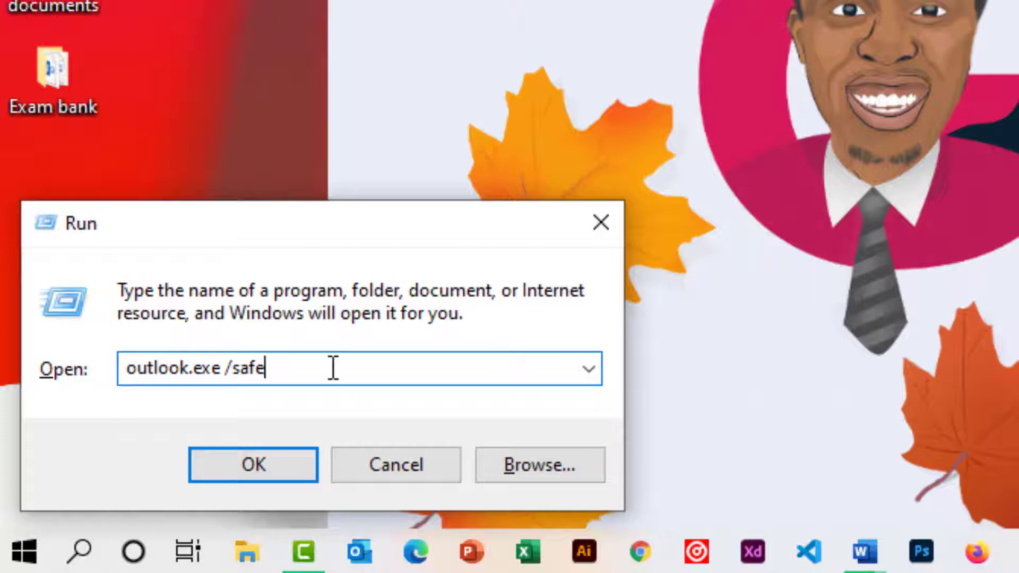
{"action": "key", "text": "Return"}
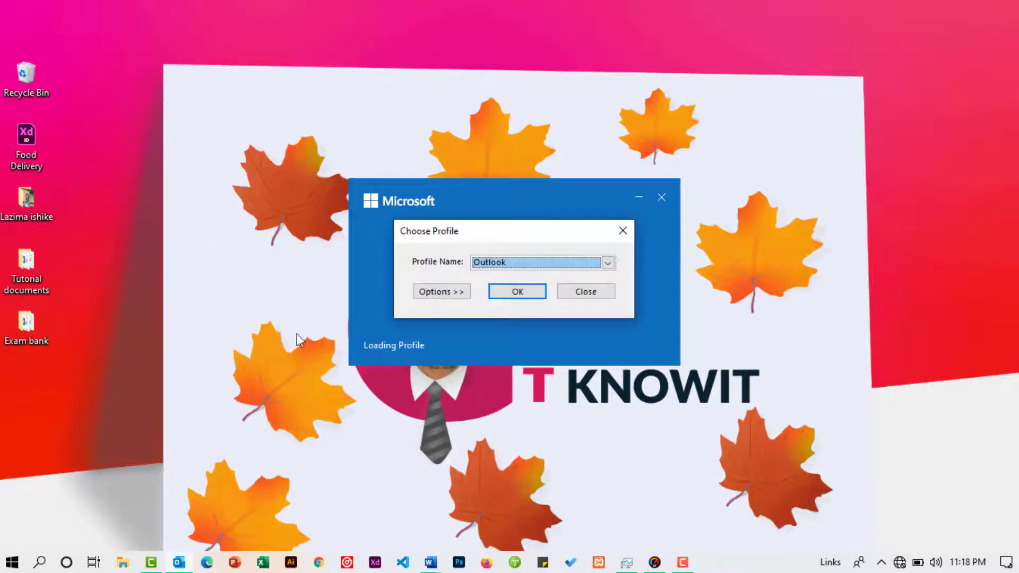
{"action": "left_click", "coordinate": [499, 290]}
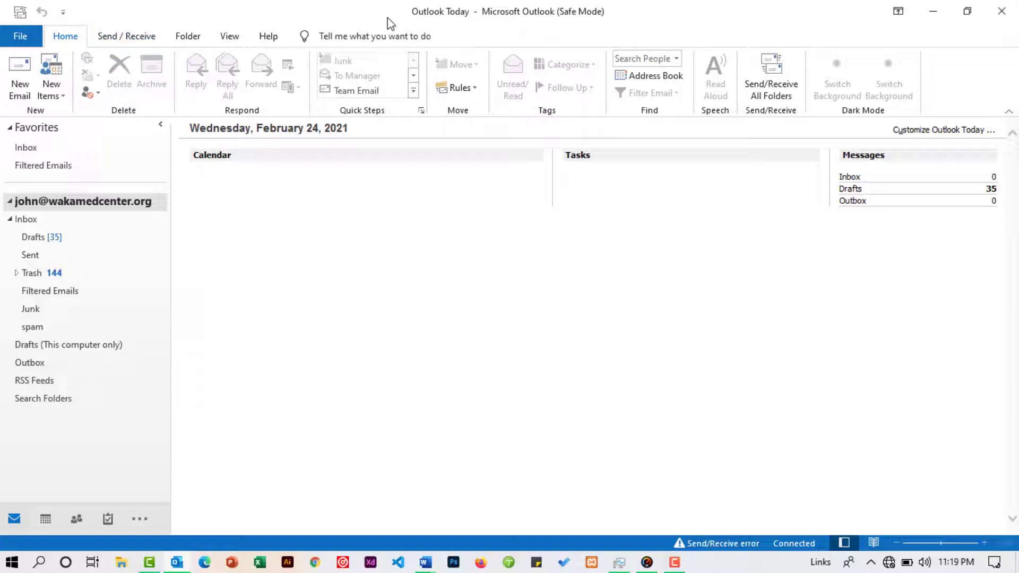
Step: Open the COM Add-ins manager from the Outlook options, review the available add-ins and confirm the existing selection
{"action": "left_click", "coordinate": [22, 36]}
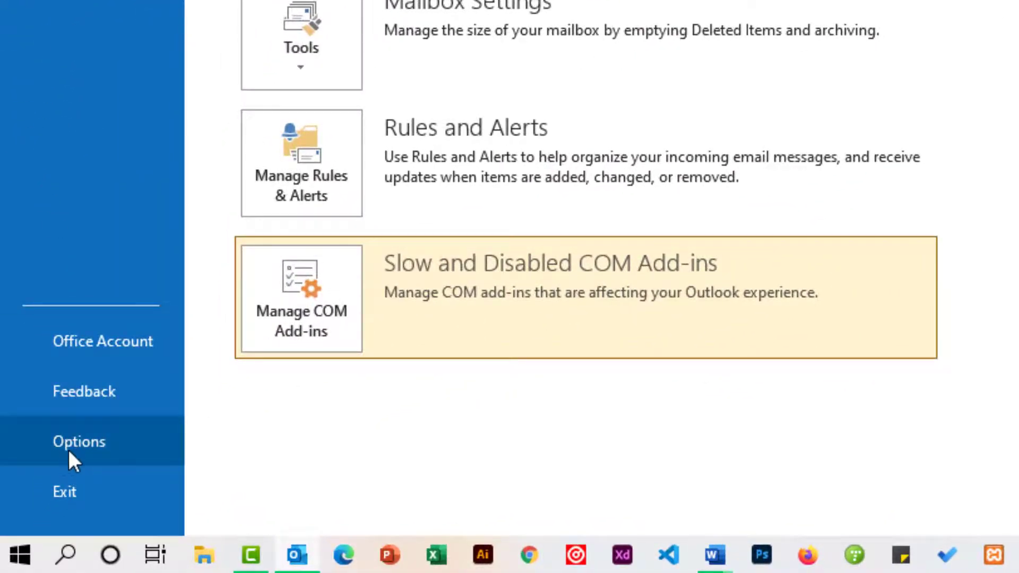
{"action": "left_click", "coordinate": [82, 449]}
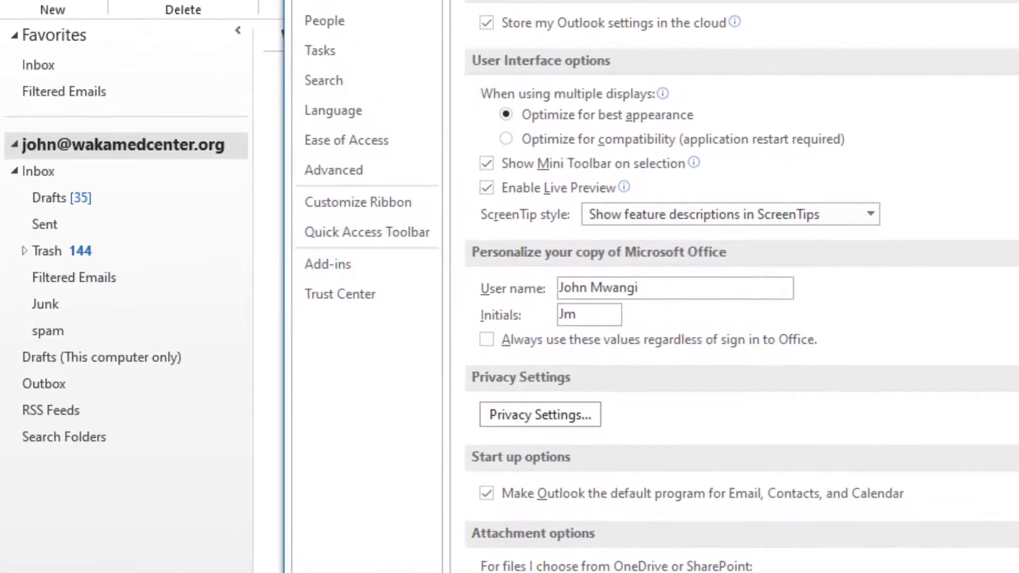
{"action": "left_click", "coordinate": [310, 262]}
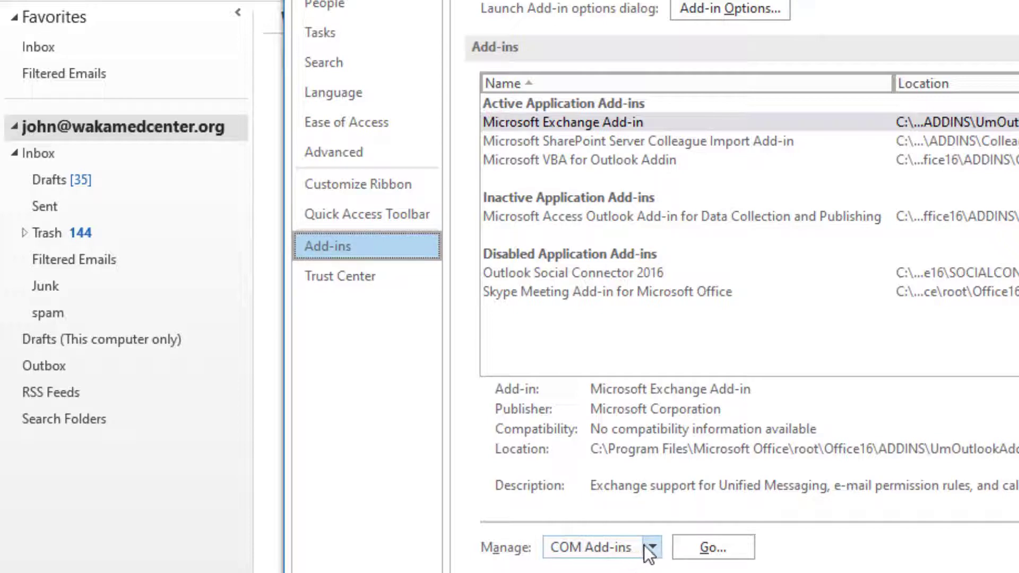
{"action": "left_click", "coordinate": [698, 551]}
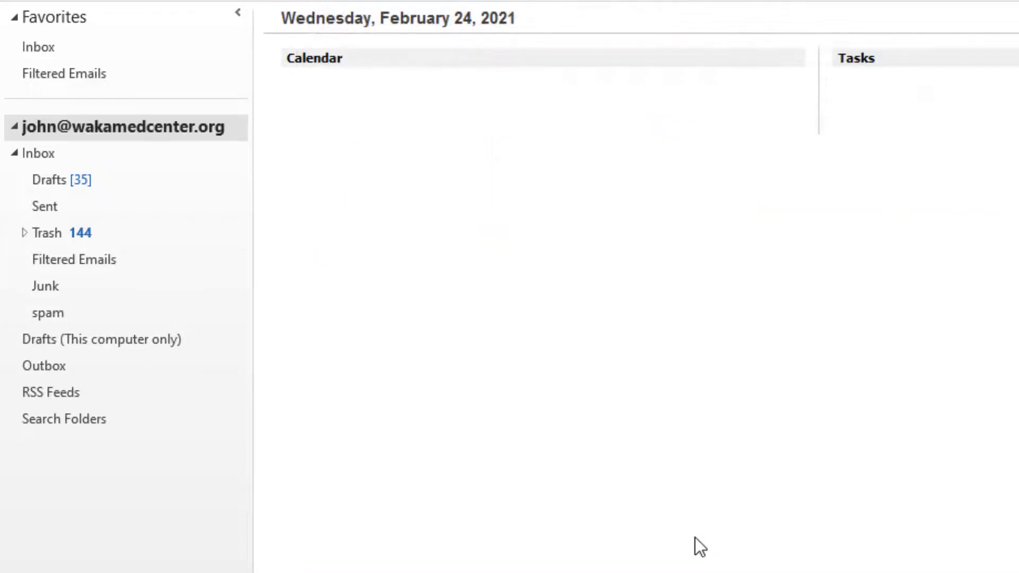
{"action": "left_click_drag", "start_coordinate": [588, 84], "coordinate": [552, 0]}
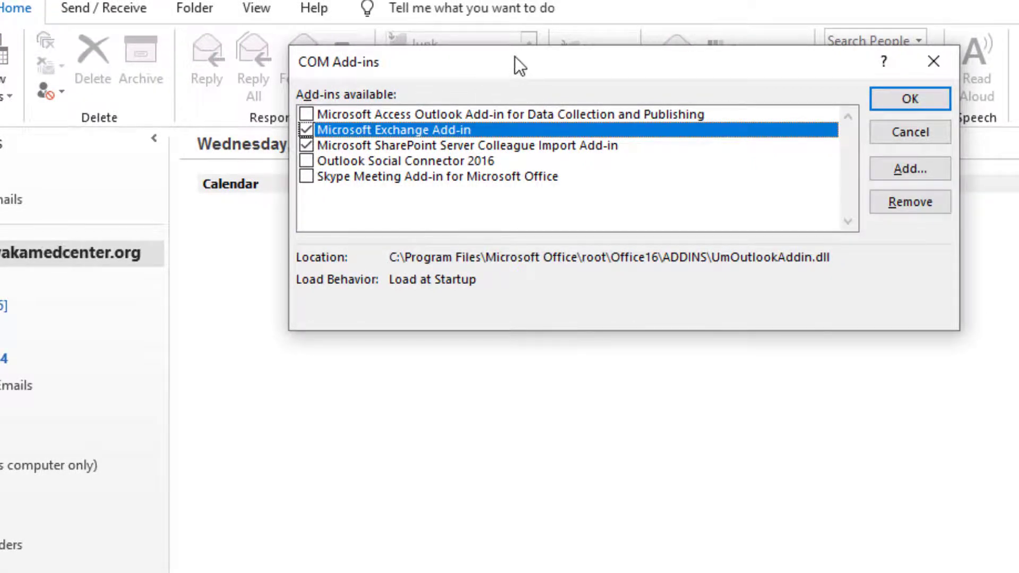
{"action": "left_click_drag", "start_coordinate": [515, 56], "coordinate": [530, 46]}
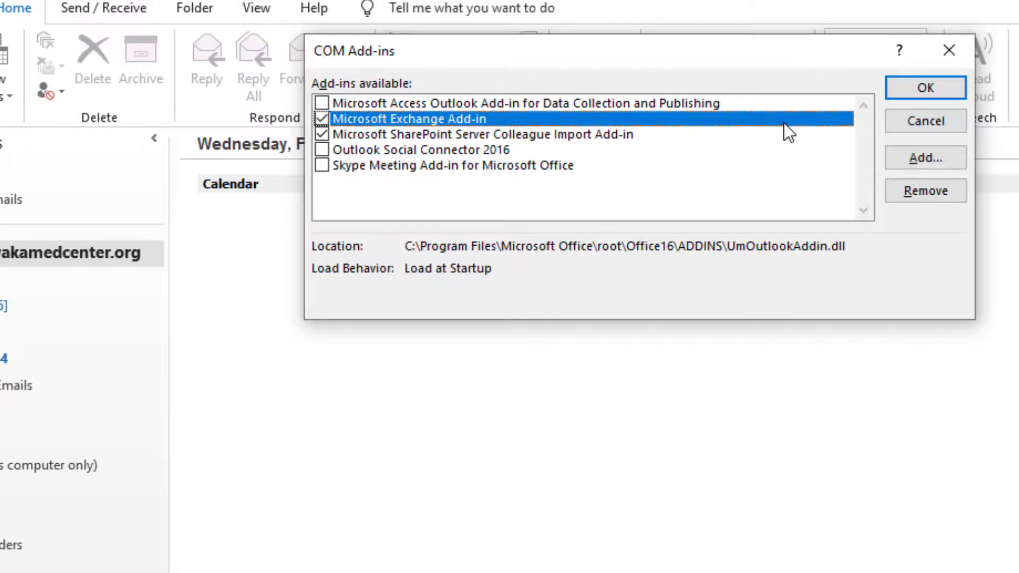
{"action": "key", "text": "Return"}
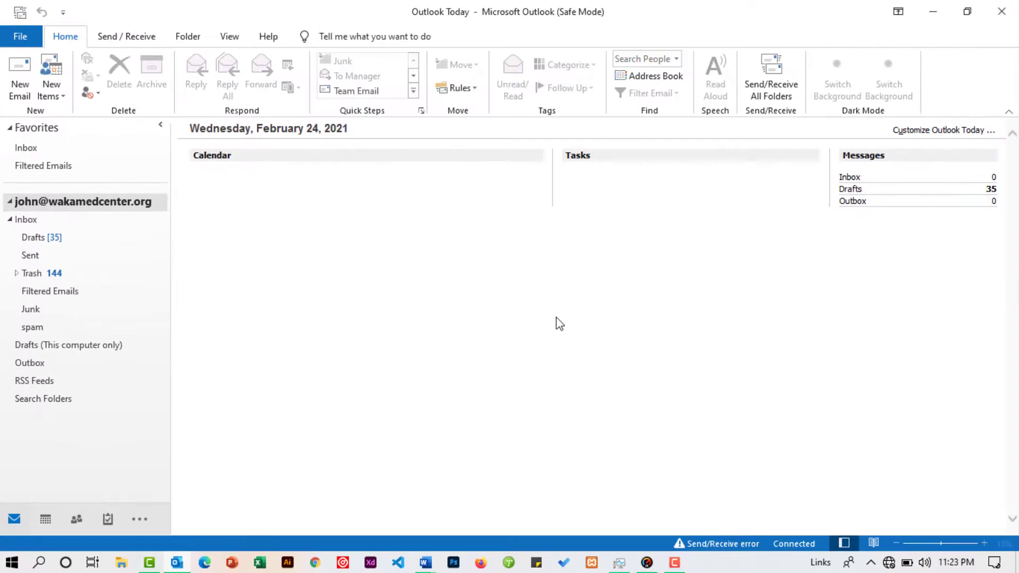